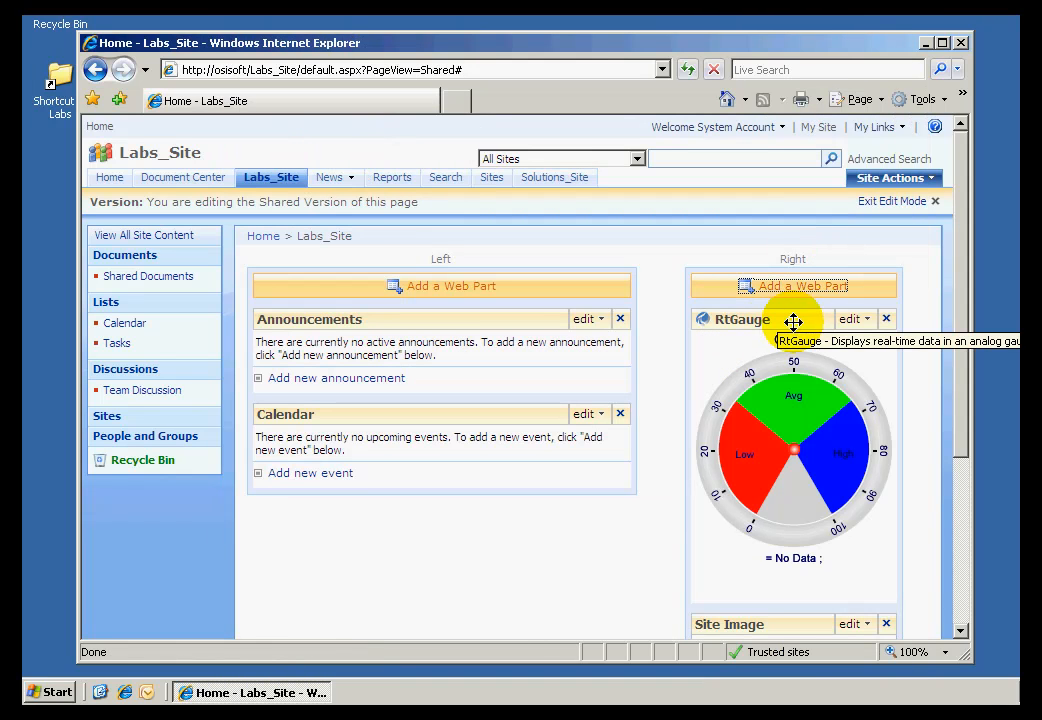
Open the RtGauge web part's shared properties to view its settings, and close them without making changes.
click(846, 325)
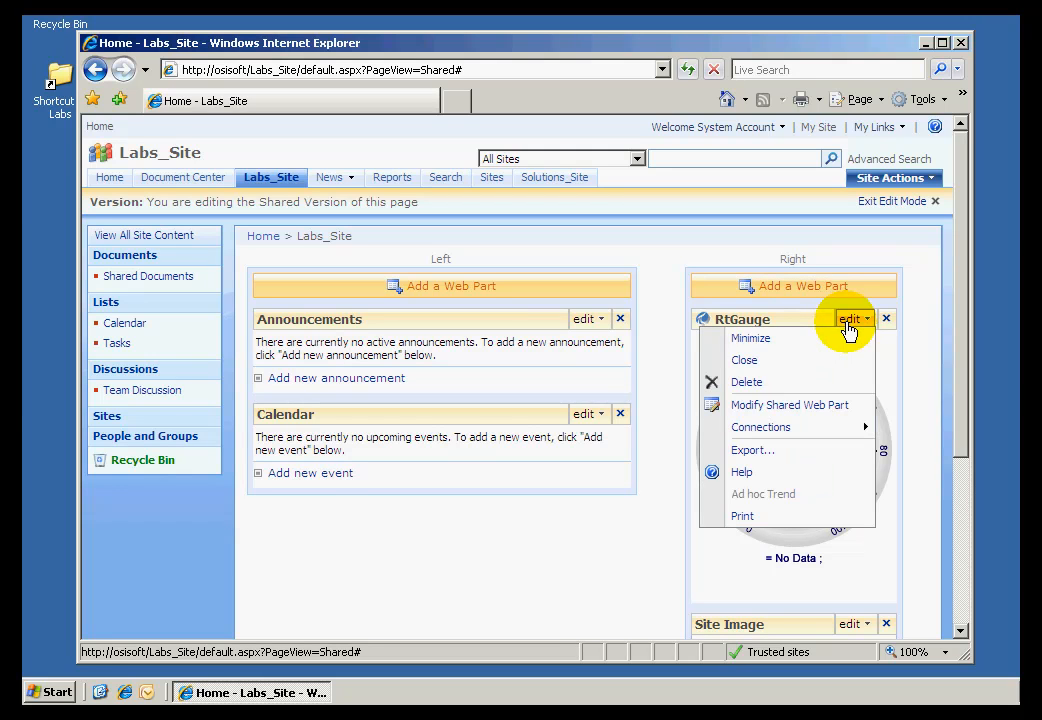
click(757, 416)
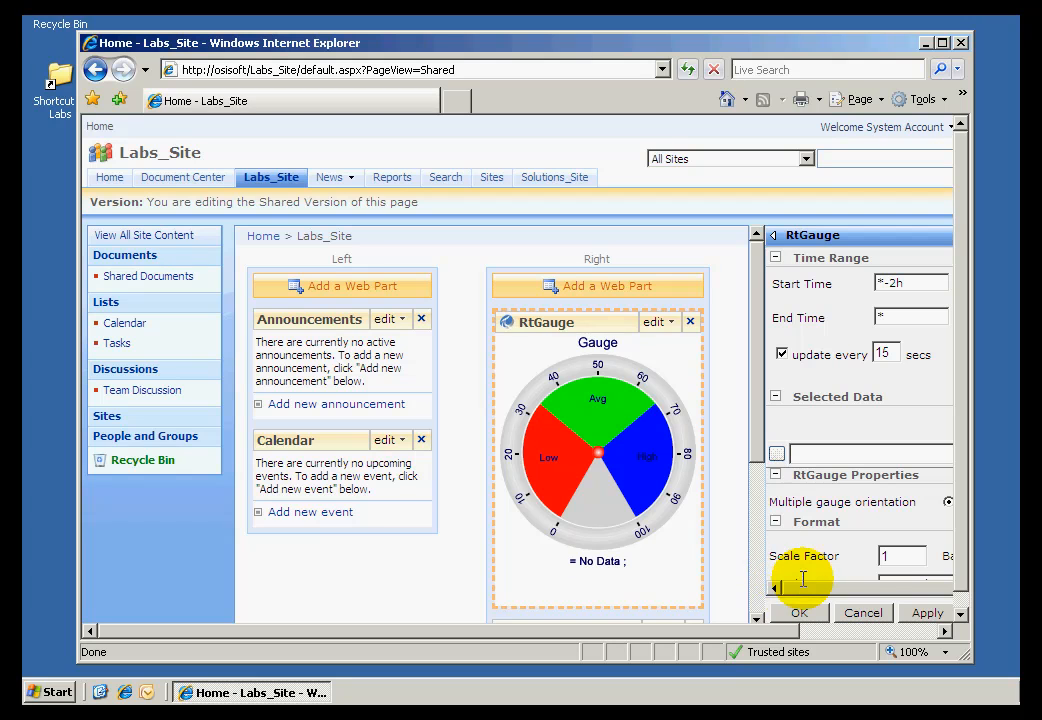
drag(745, 632, 942, 630)
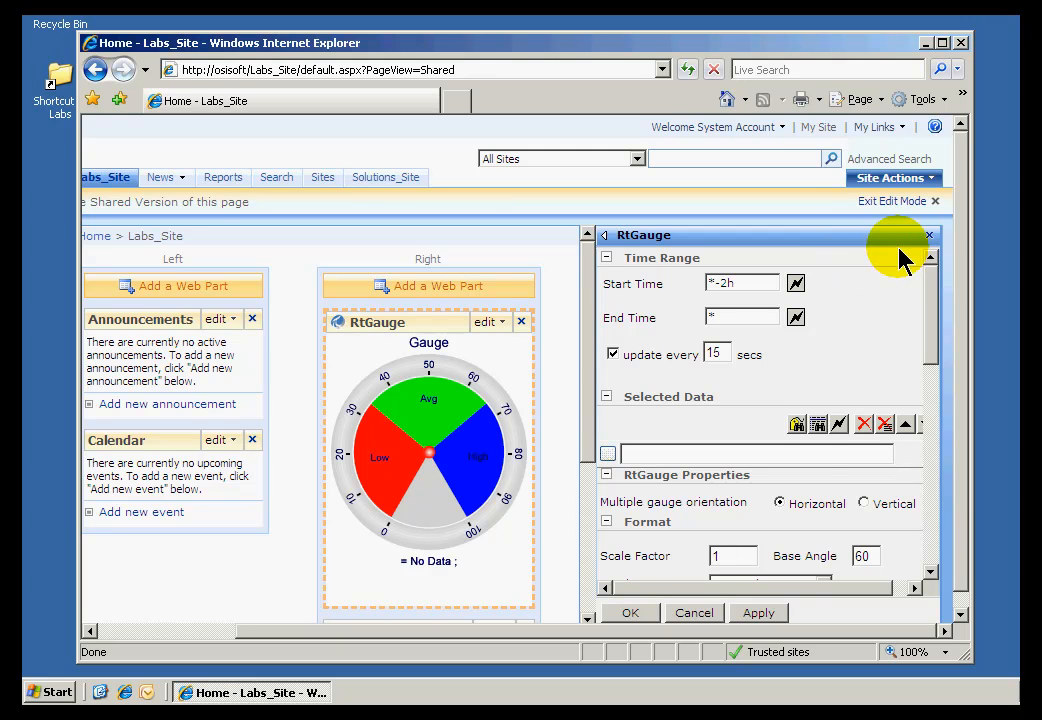
click(697, 615)
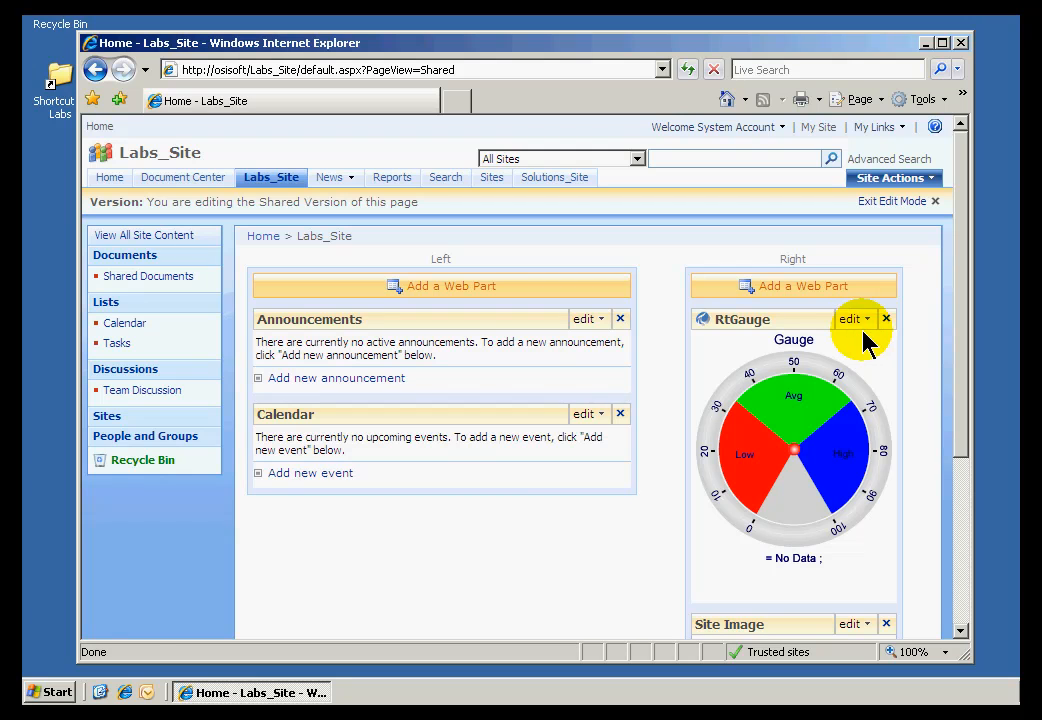
Reopen the RtGauge web part's properties and open Tag Search for its selected data.
click(858, 330)
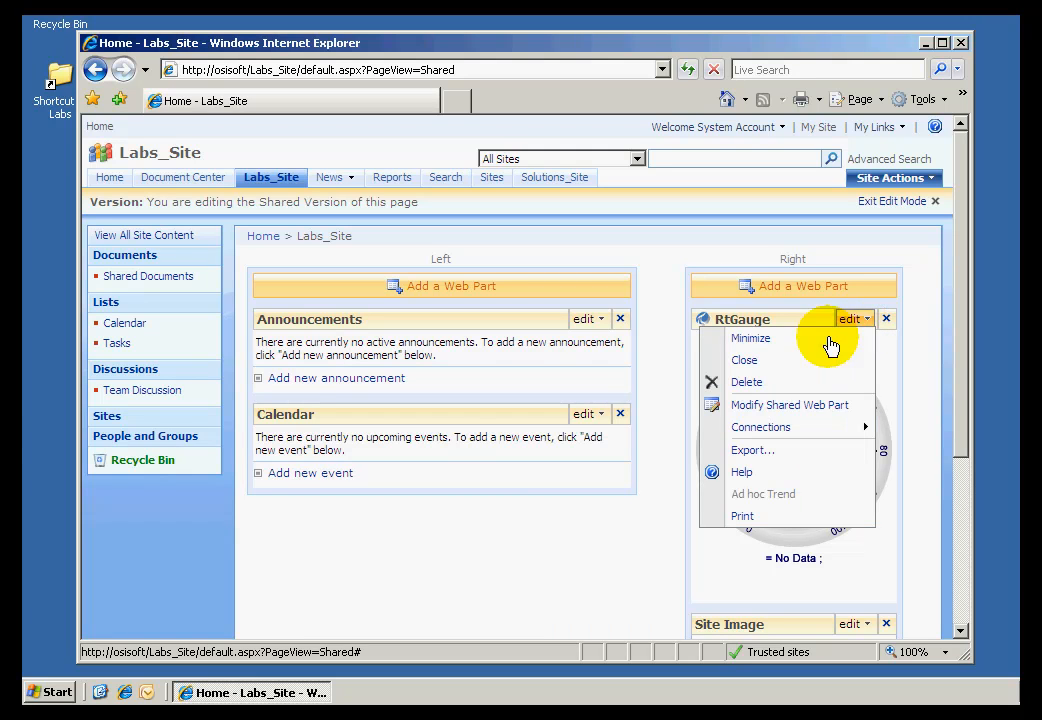
click(753, 405)
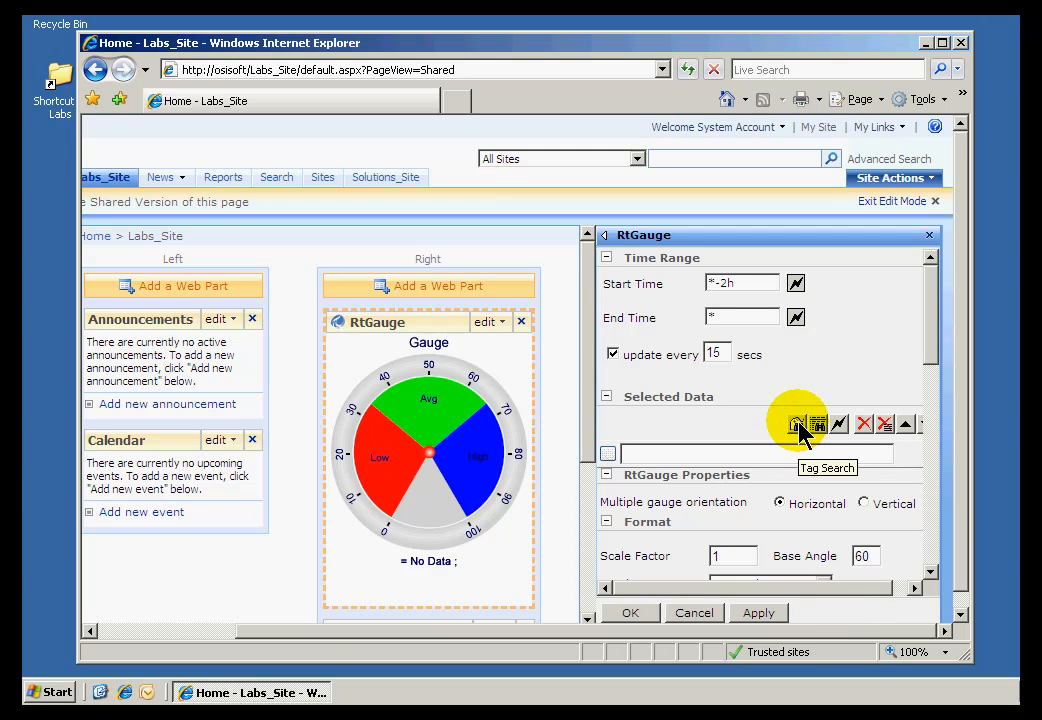
click(798, 426)
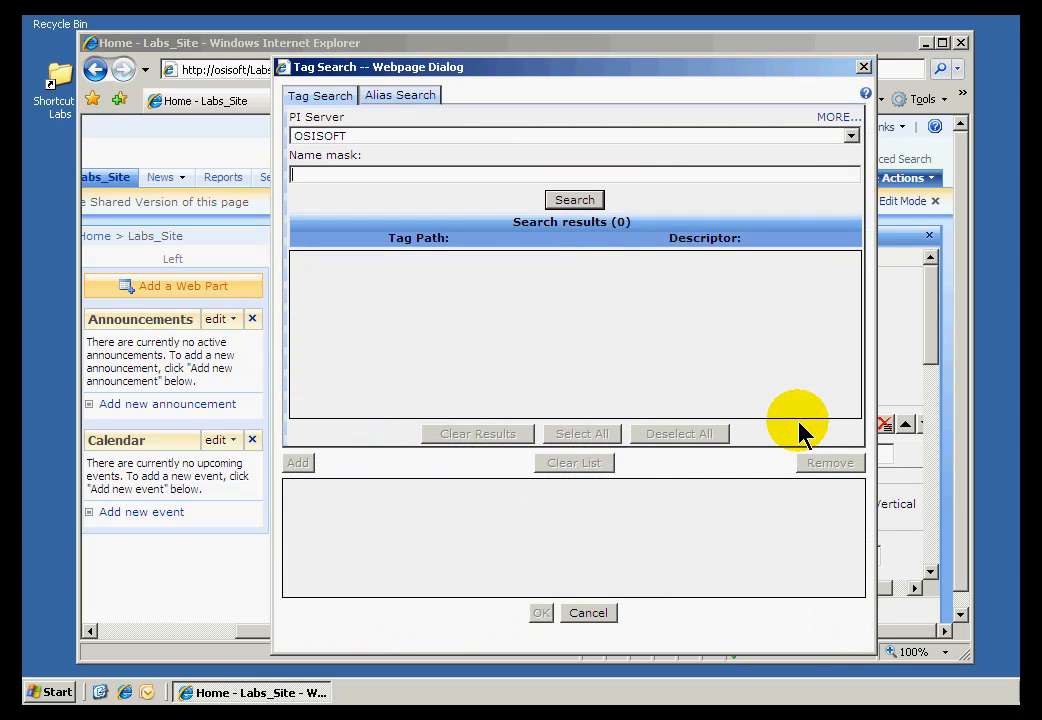
Search the OSISOFT PI Server for tags matching ba*, look through the results, and cancel out of the search and gauge properties.
click(315, 177)
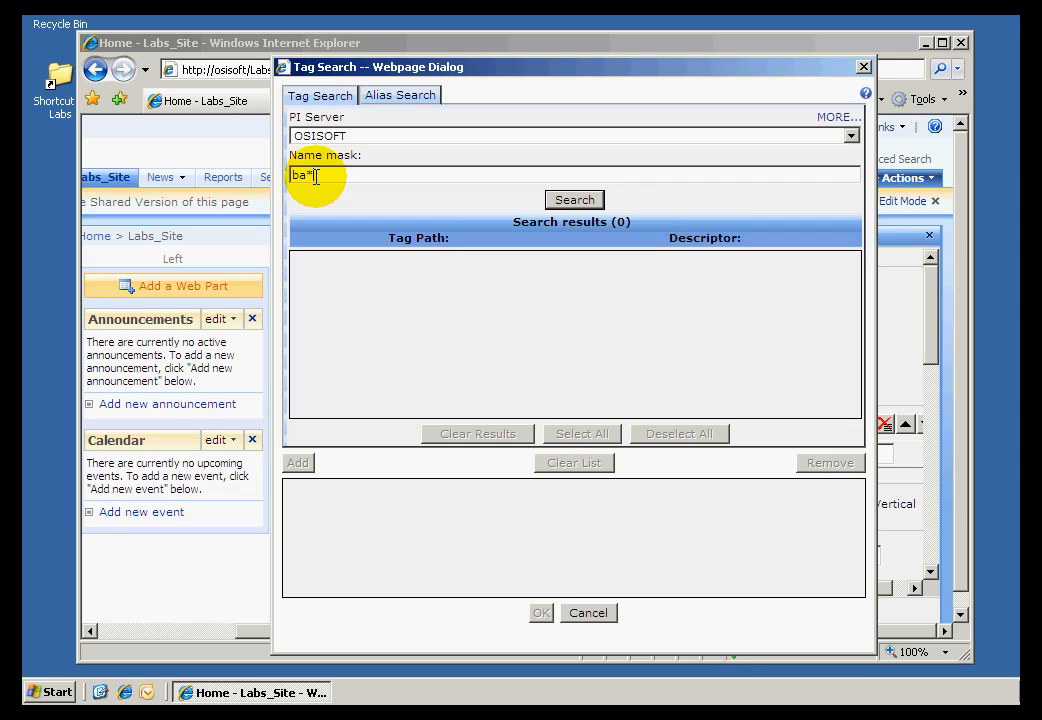
click(355, 142)
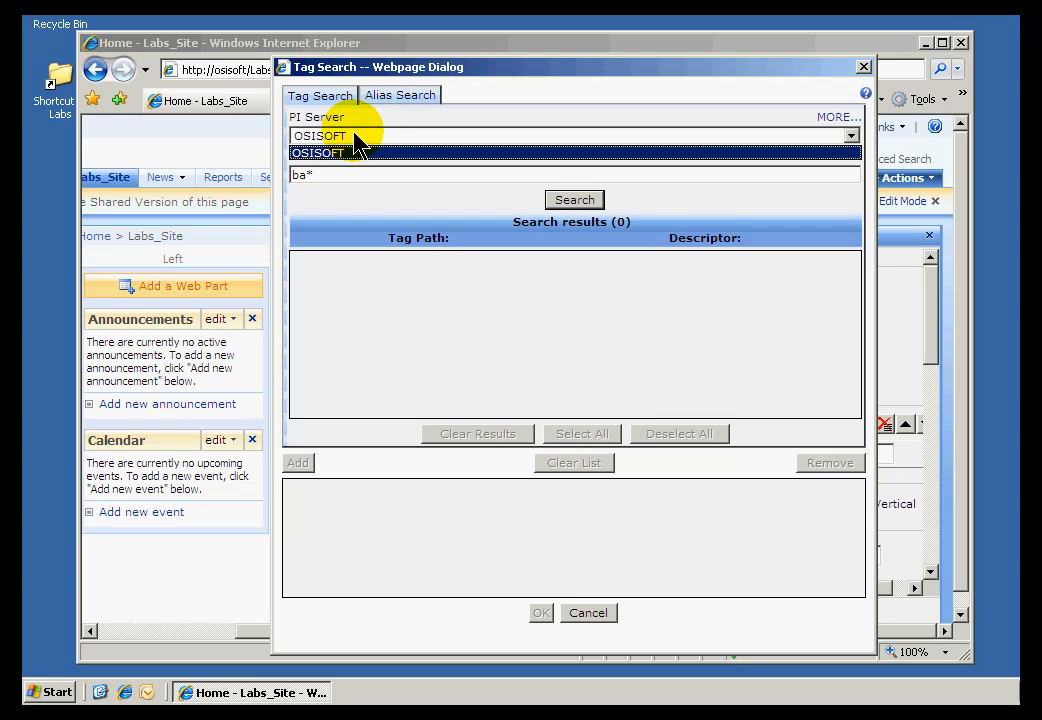
click(358, 150)
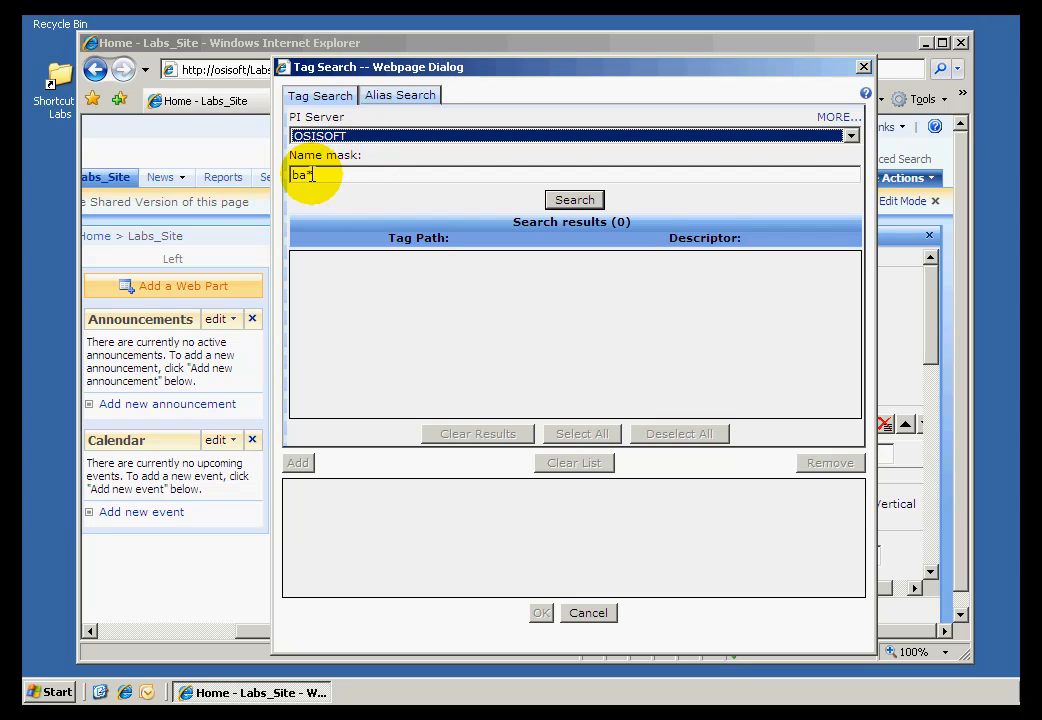
click(566, 206)
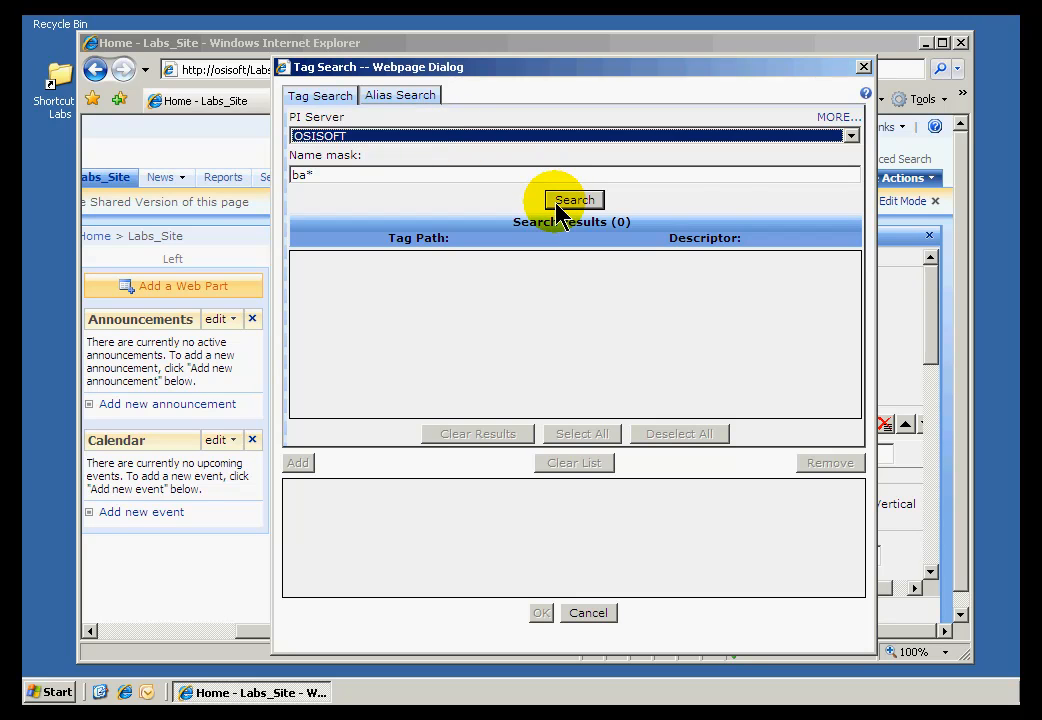
click(562, 203)
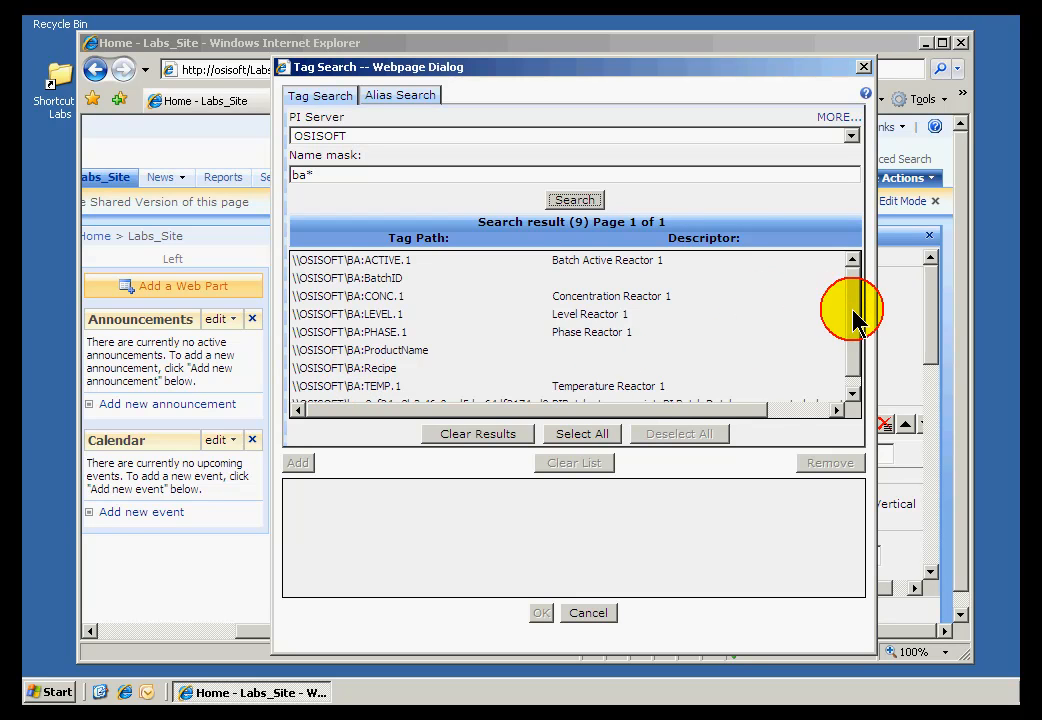
drag(855, 318, 851, 354)
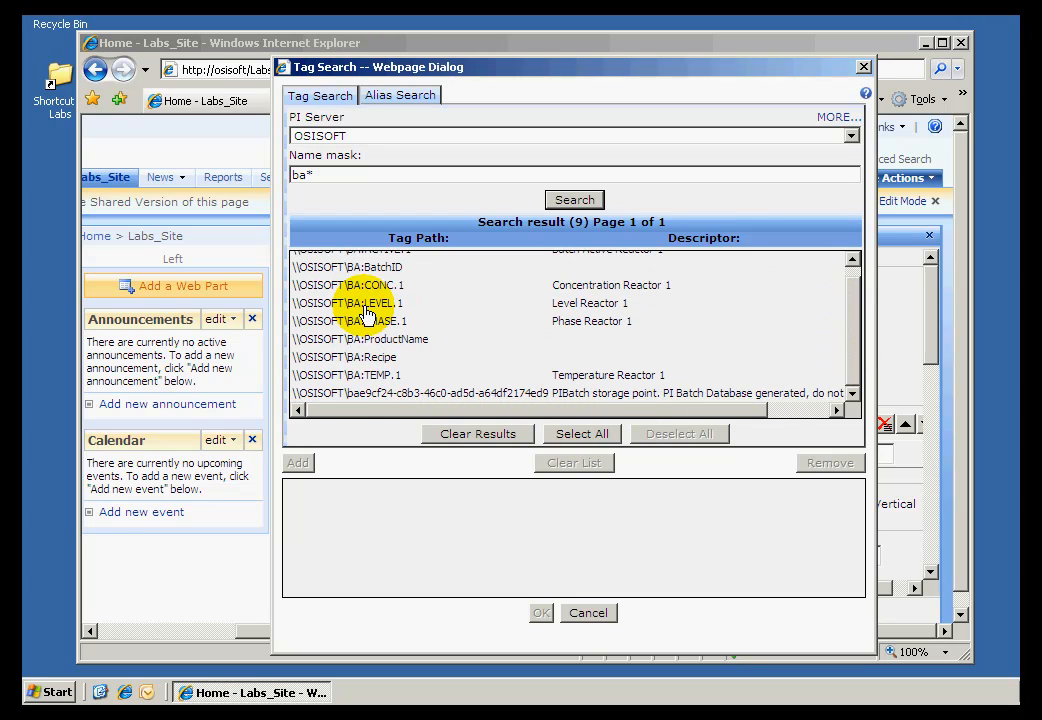
click(586, 614)
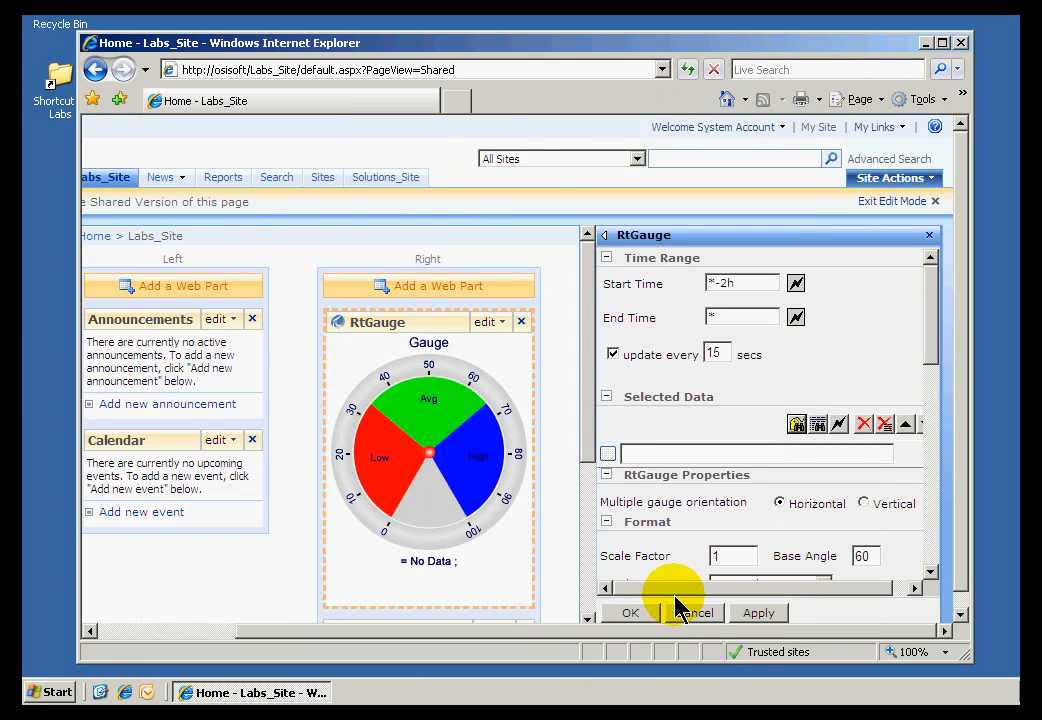
click(691, 613)
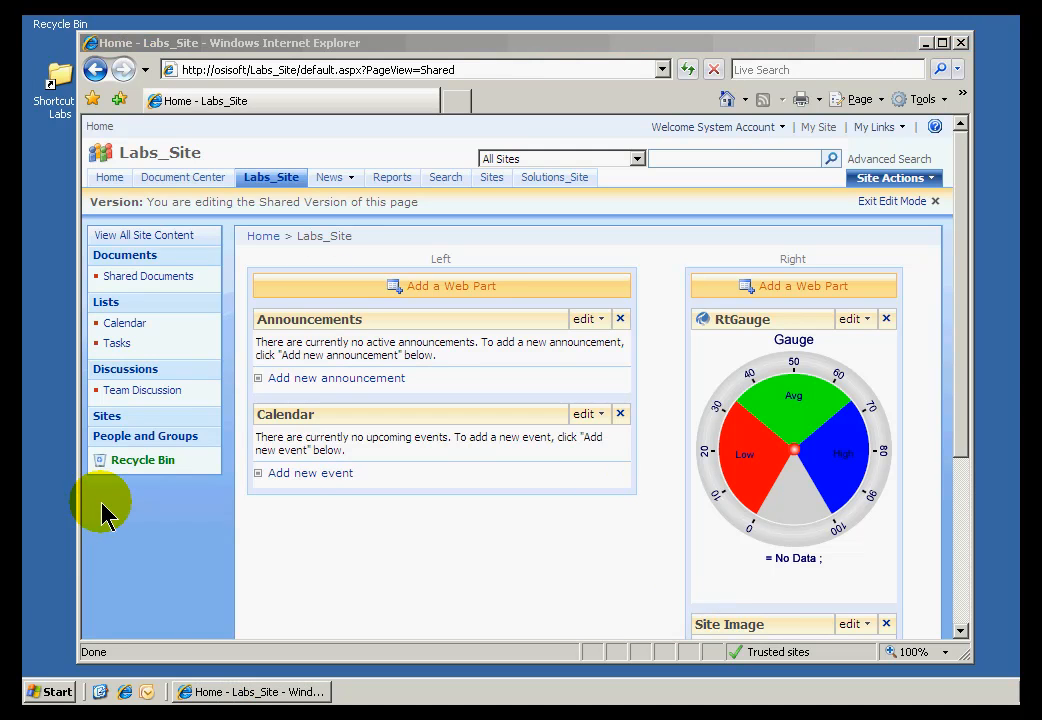
Open PI System Management Tools and display the Trusts configured under Security for the OSISOFT server.
click(50, 691)
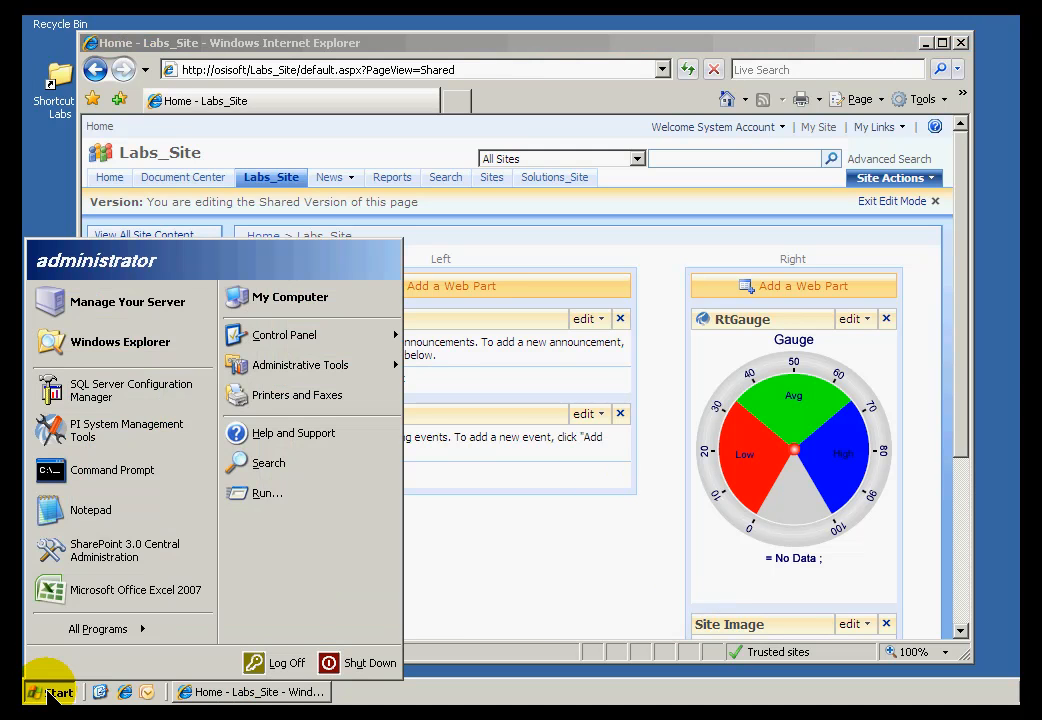
click(113, 430)
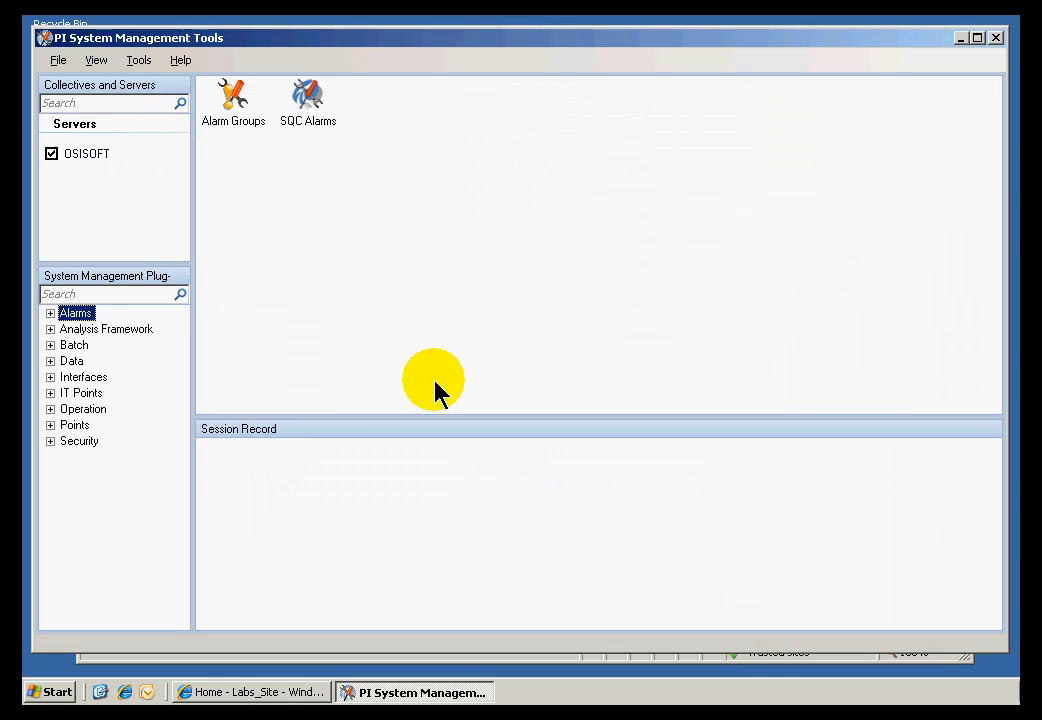
click(50, 441)
click(89, 474)
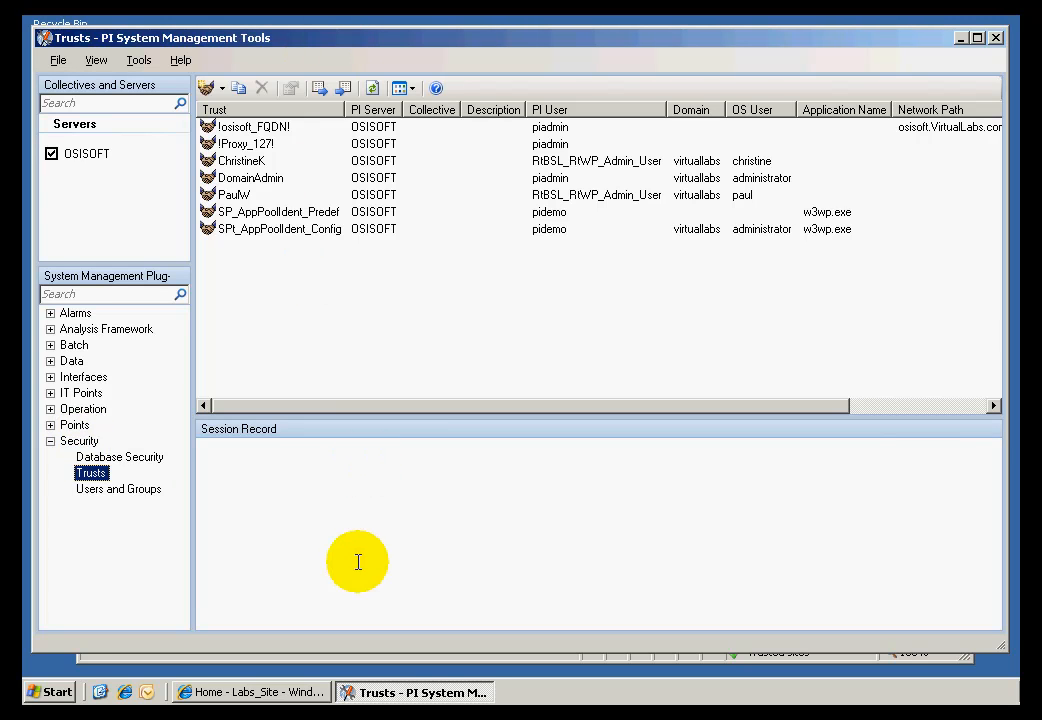
Switch back to Internet Explorer and open the PI Data Sources page of RtBaseline Services Administration in a new tab.
click(267, 692)
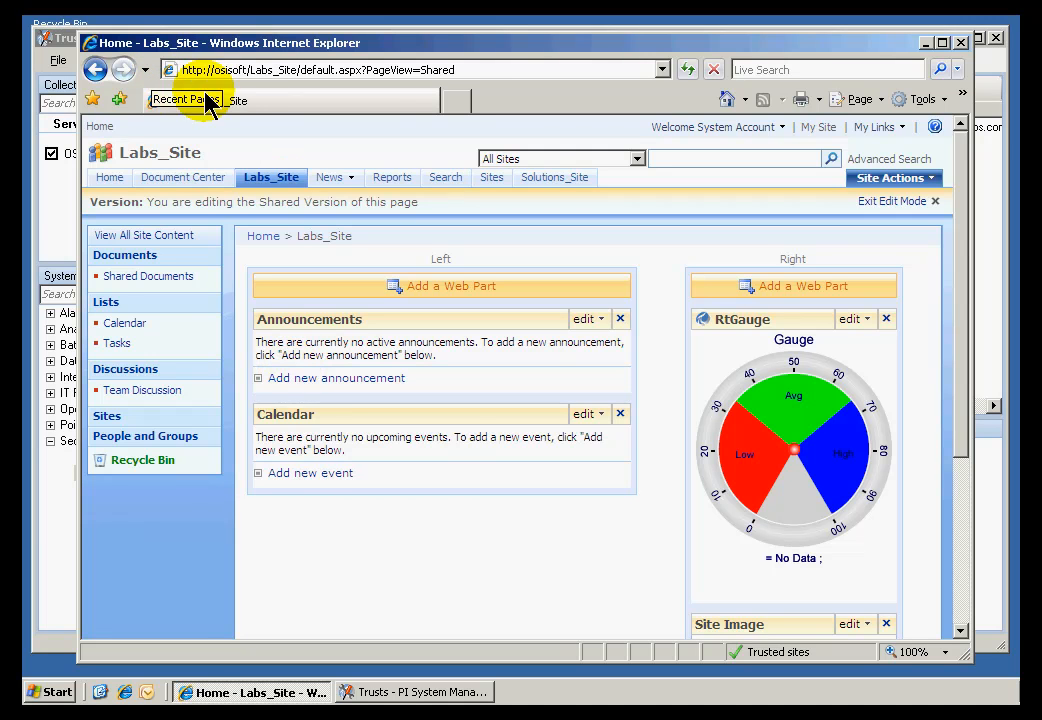
click(458, 103)
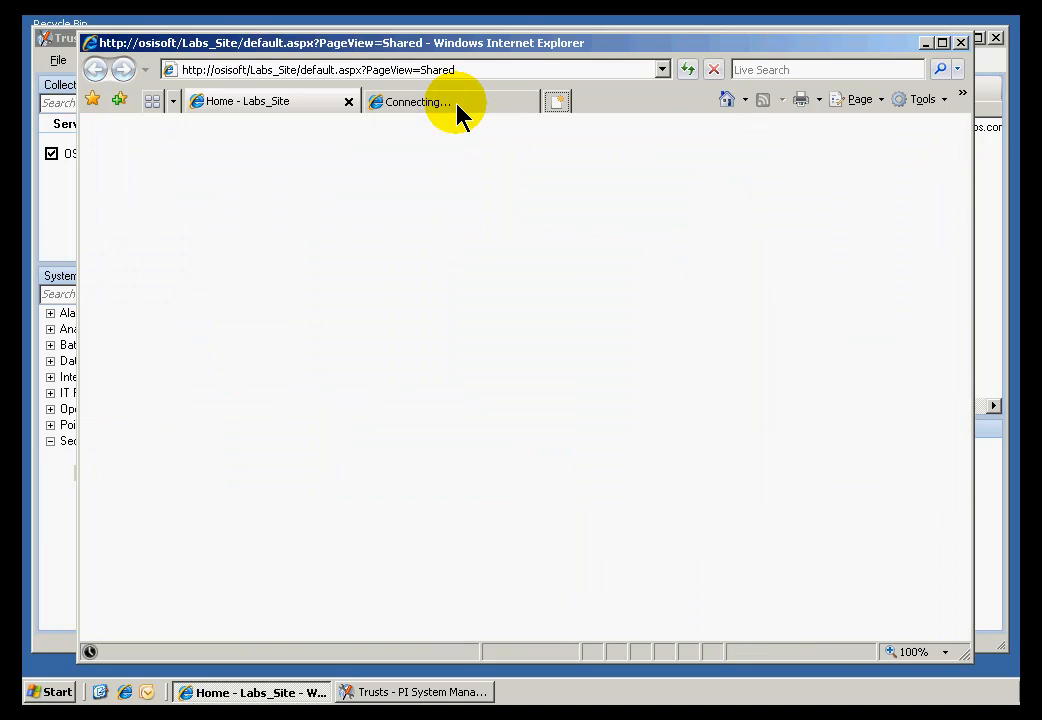
click(95, 101)
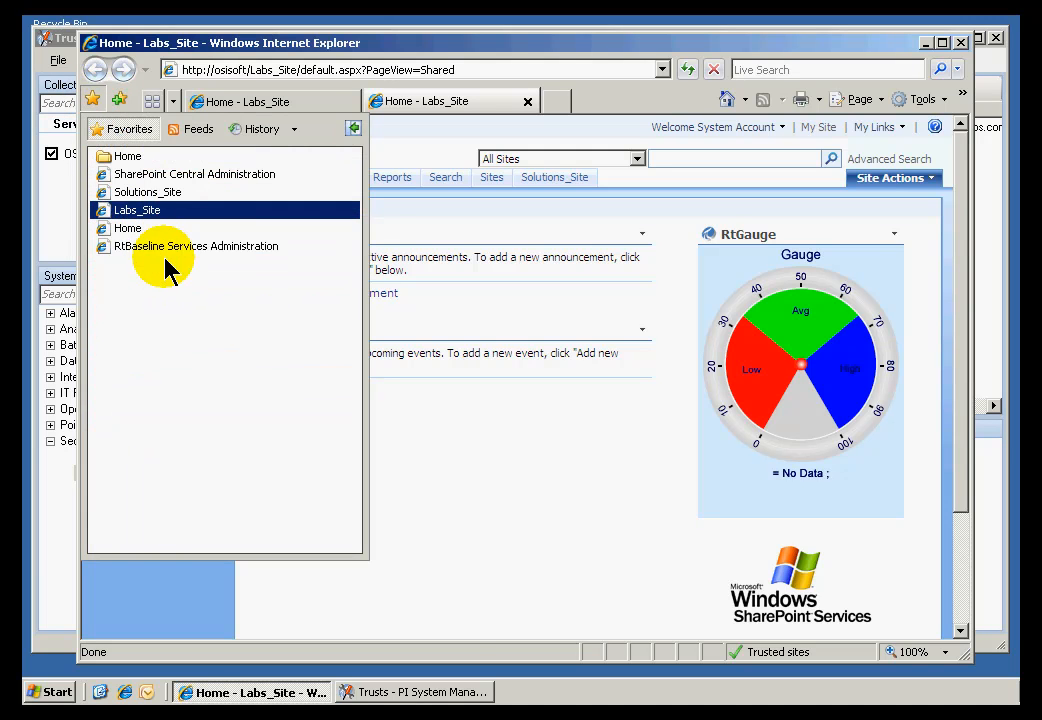
click(165, 255)
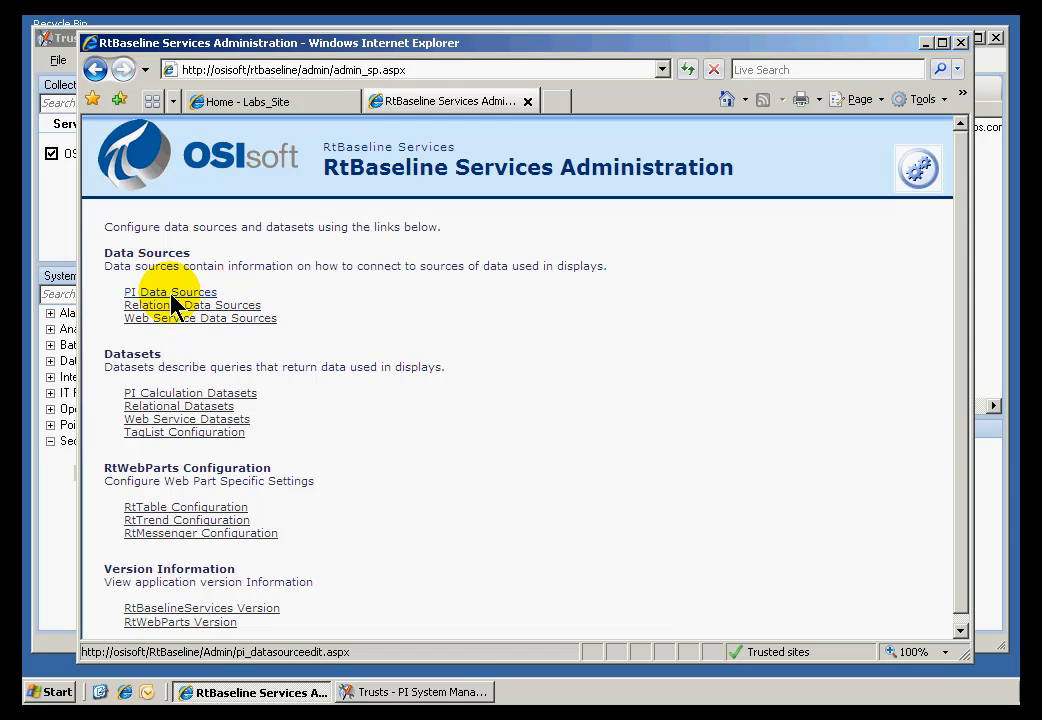
click(171, 293)
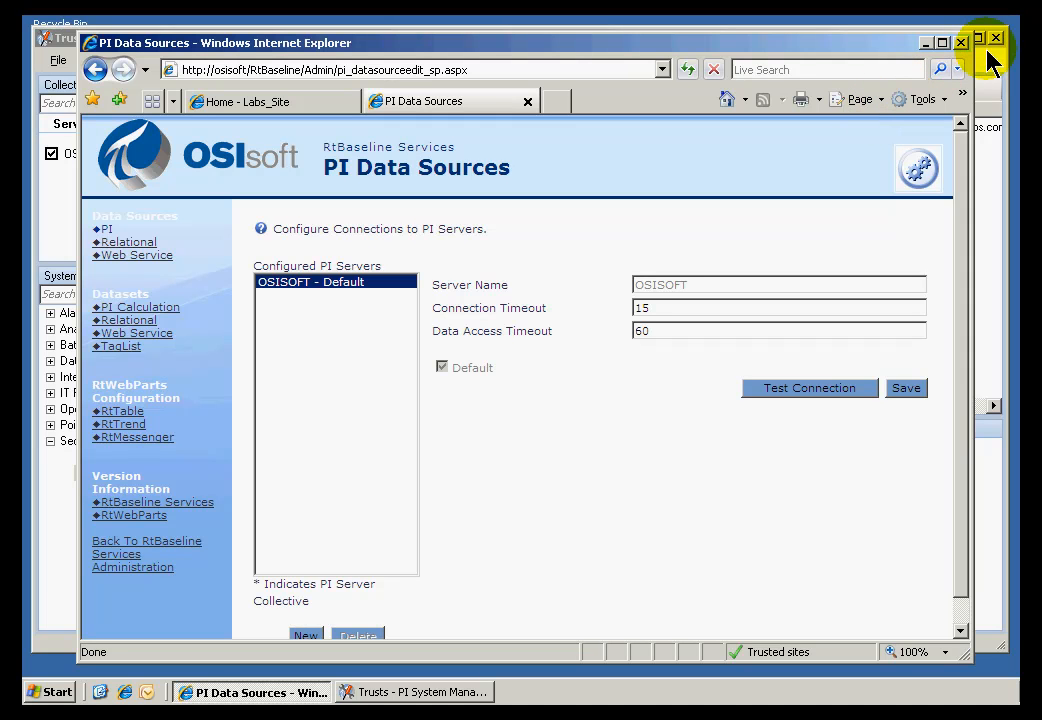
Check the PI Server choices in Tag Search for the Labs_Site RtGauge web part, keeping OSISOFT selected, and cancel the search.
click(250, 103)
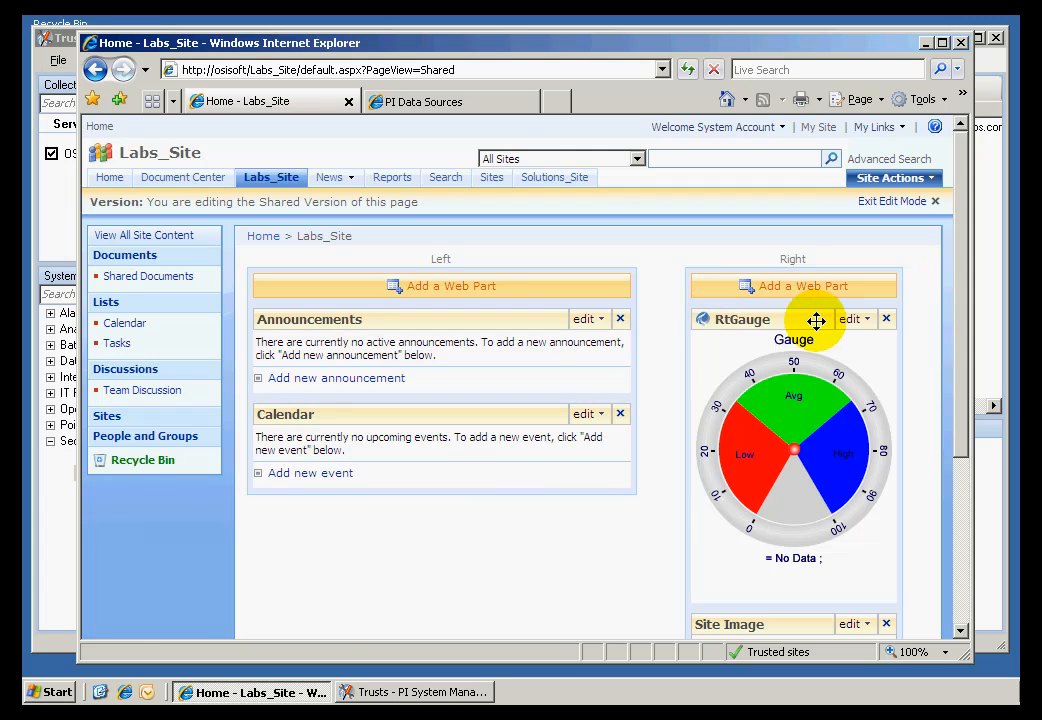
click(852, 320)
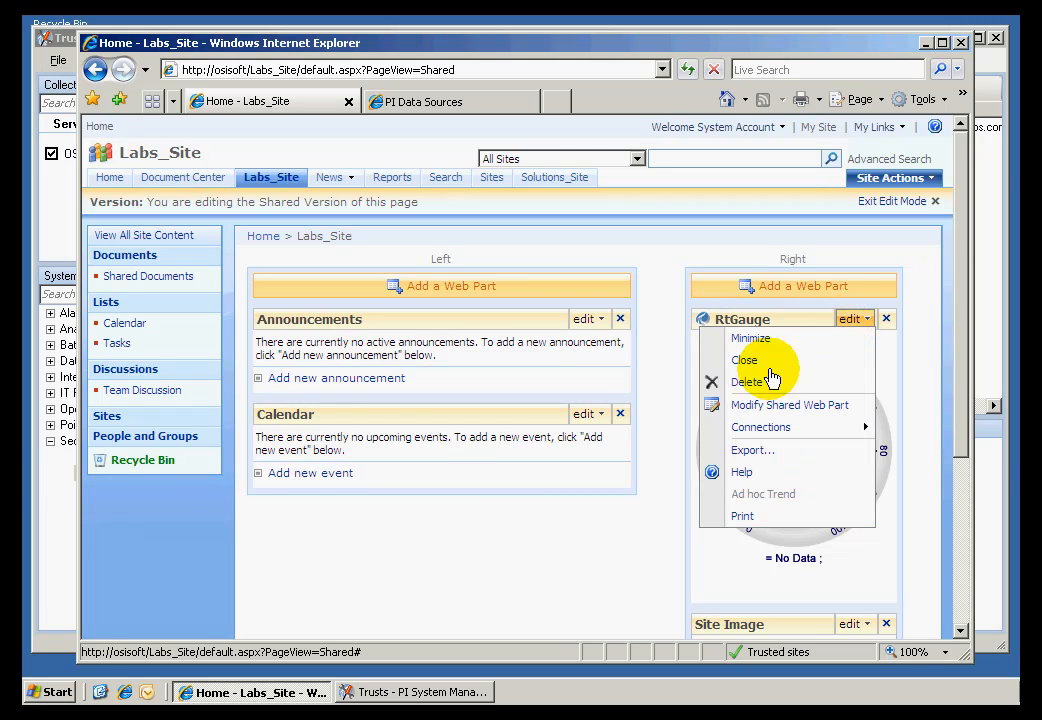
click(760, 406)
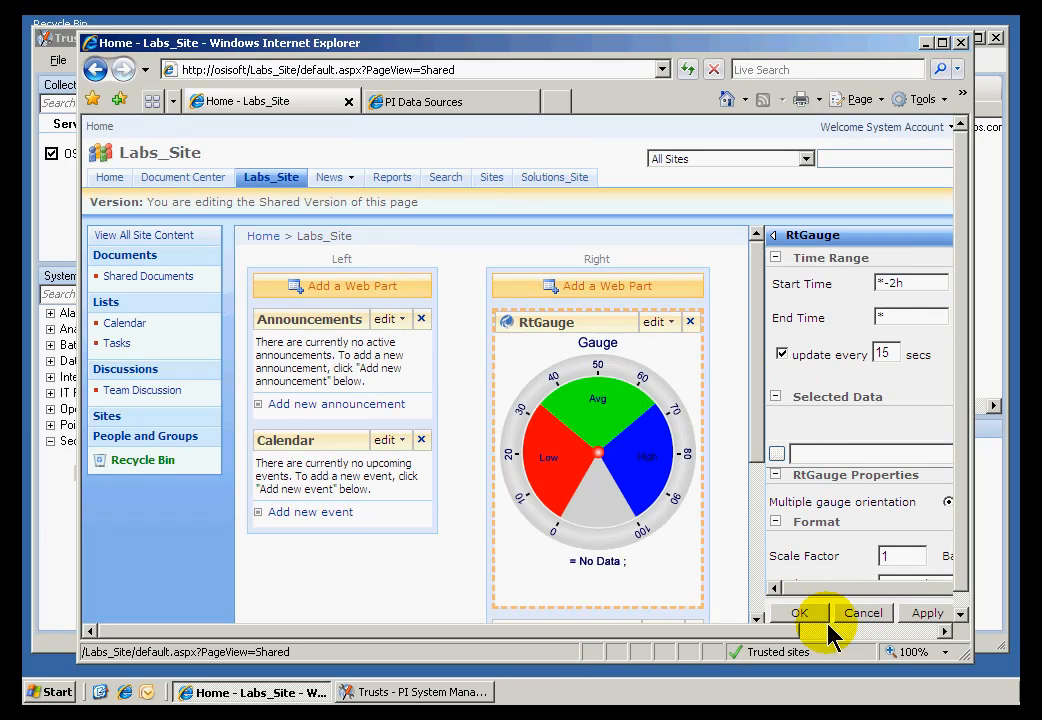
drag(786, 631, 902, 612)
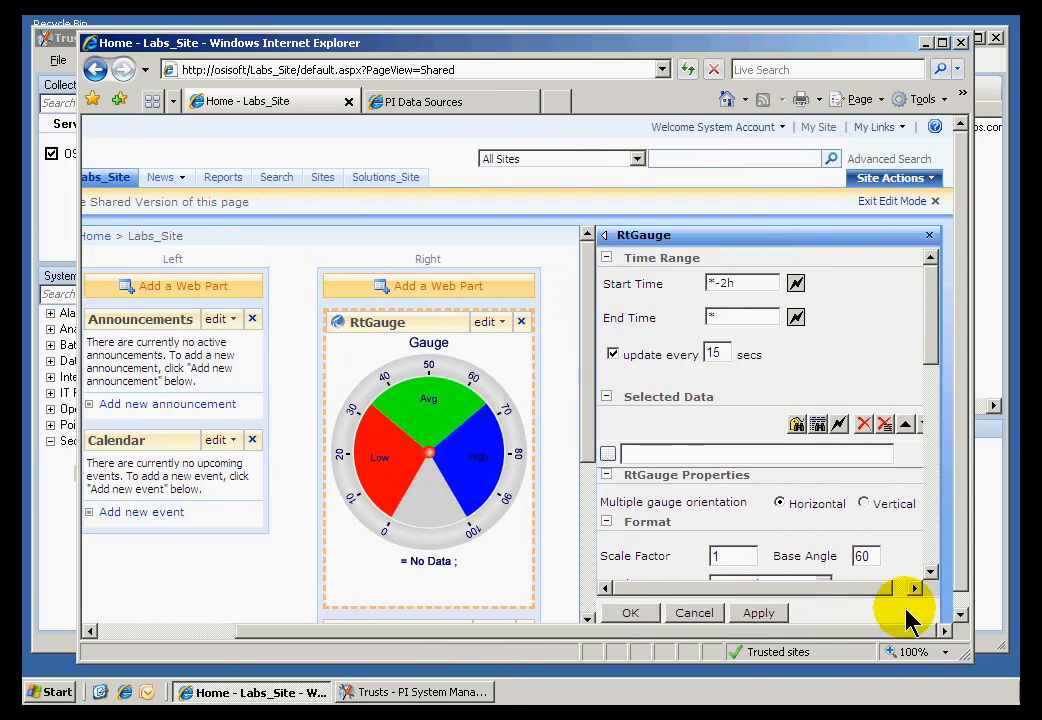
click(798, 427)
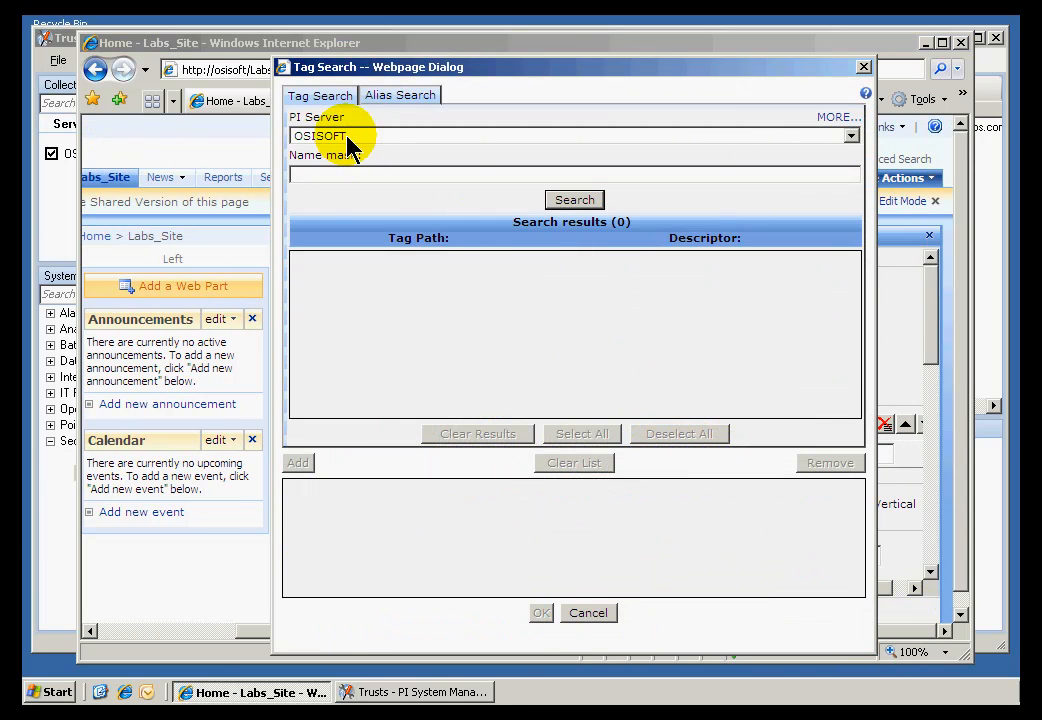
click(851, 138)
click(840, 152)
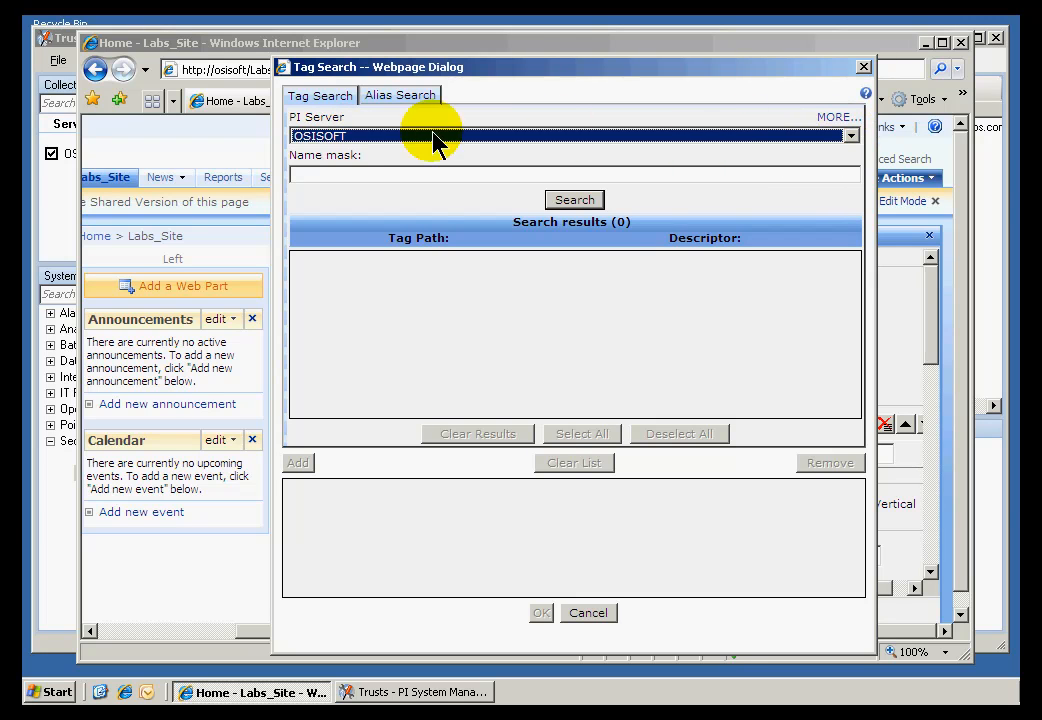
click(582, 613)
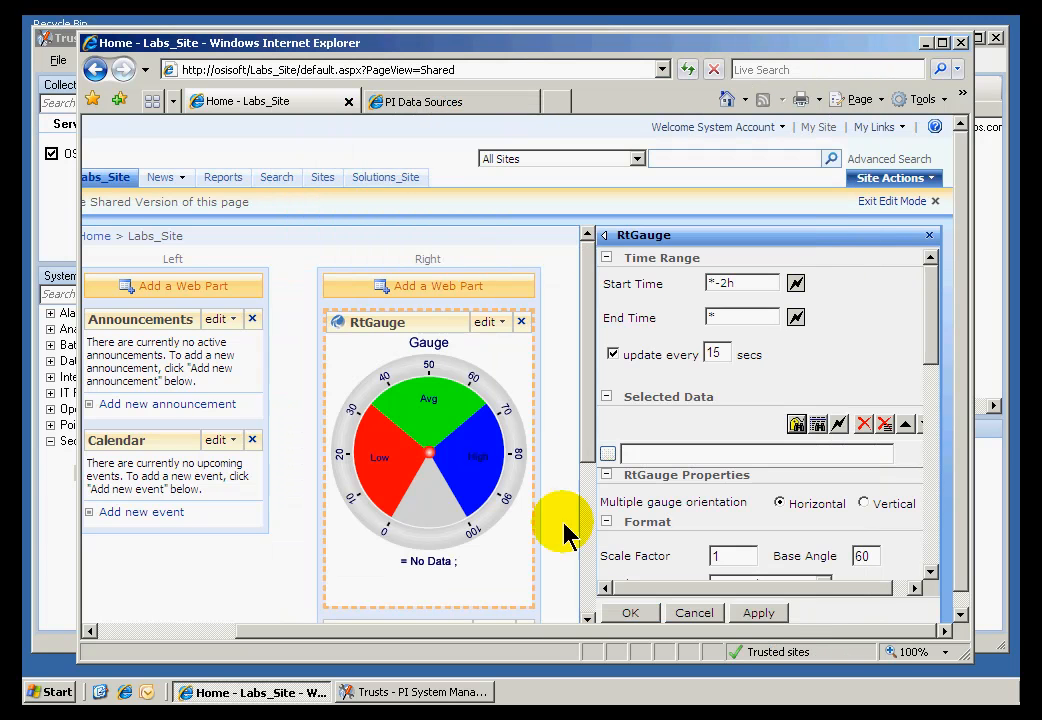
Return to the PI Data Sources page to review the configured PI Servers.
click(437, 100)
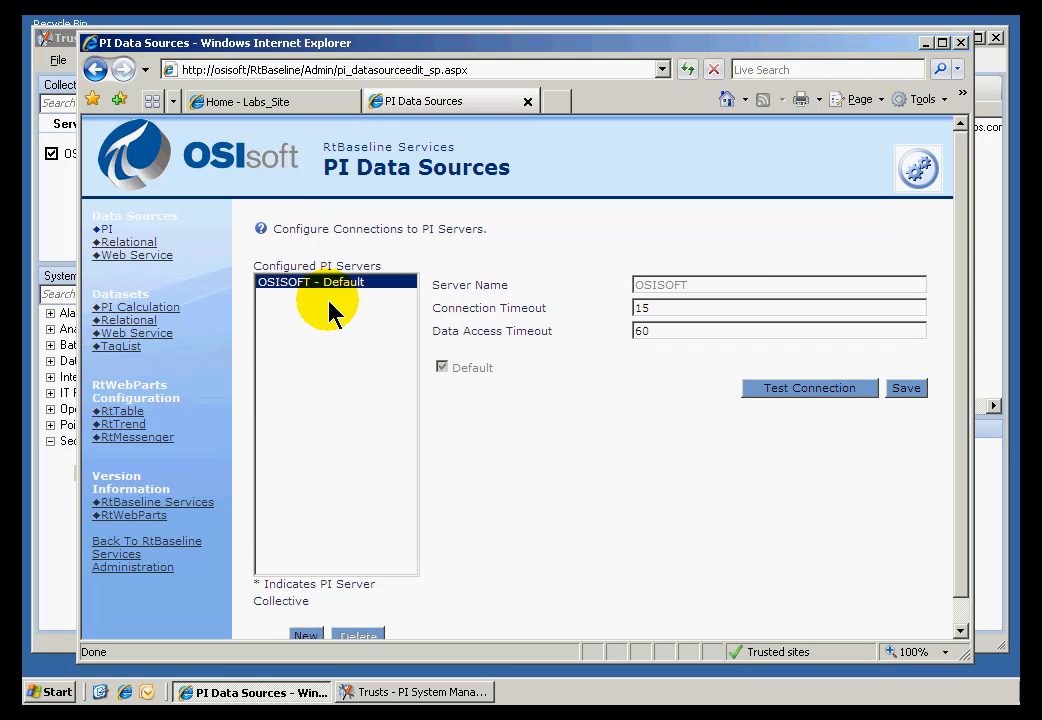